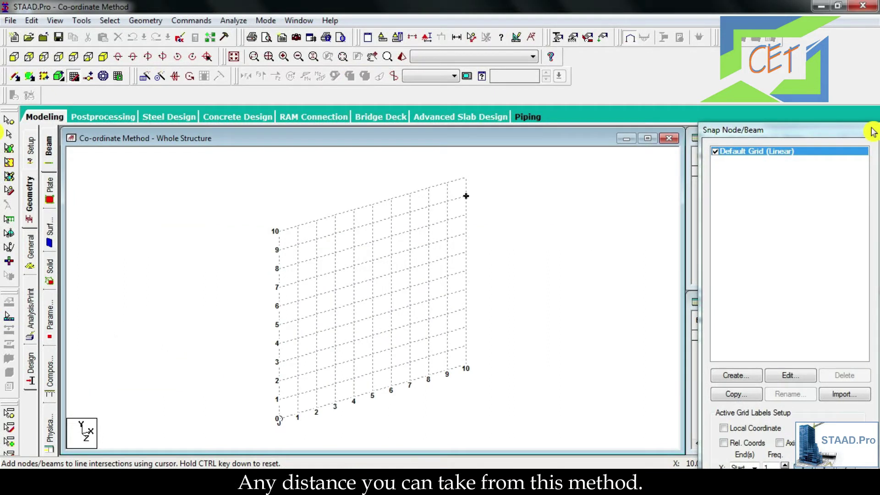
Hide the Snap Node/Beam grid and enter node 1 at X = 0 (0, 0, 0)
click(873, 132)
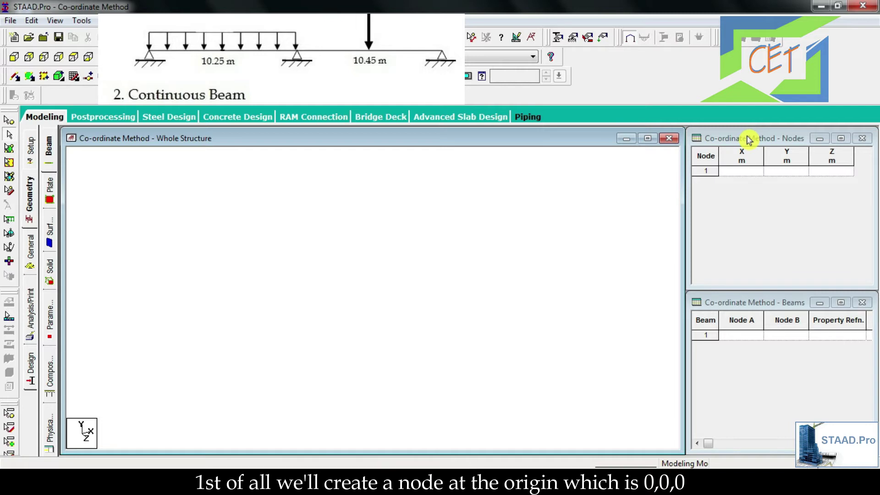
click(748, 174)
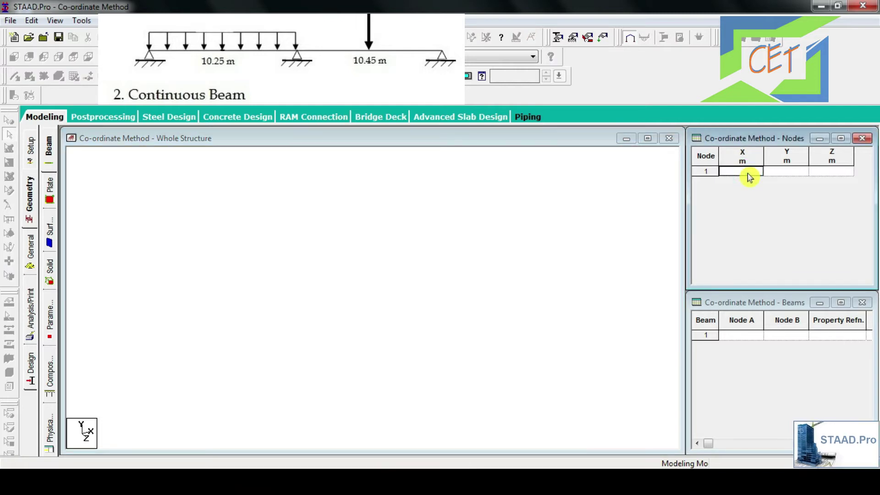
text(0)
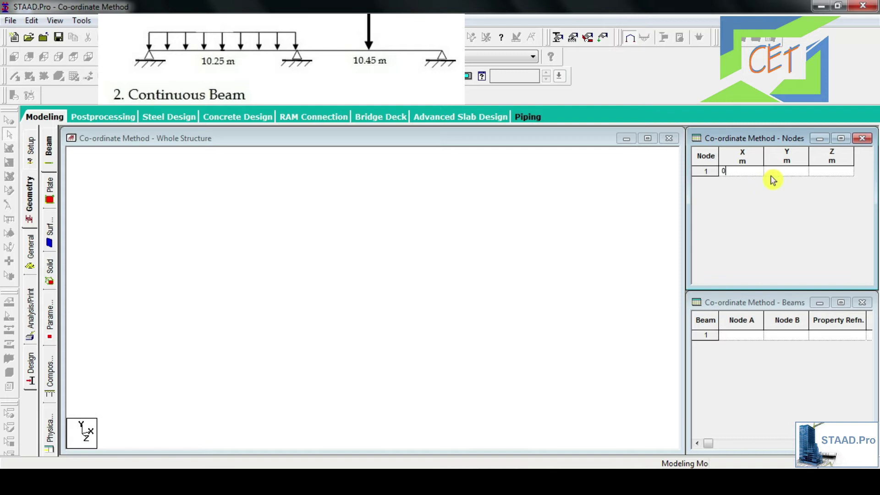
click(774, 175)
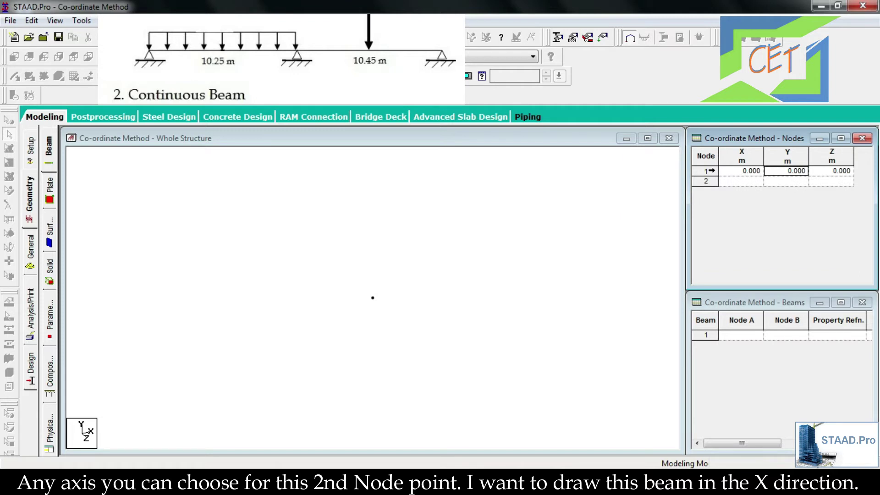
Enter 10.25 as node 2's X coordinate in the Nodes table
click(737, 182)
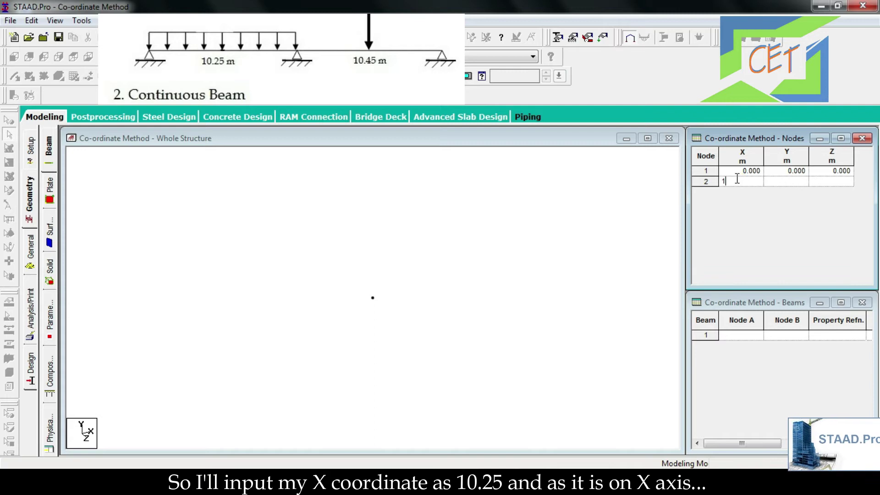
text(10.25)
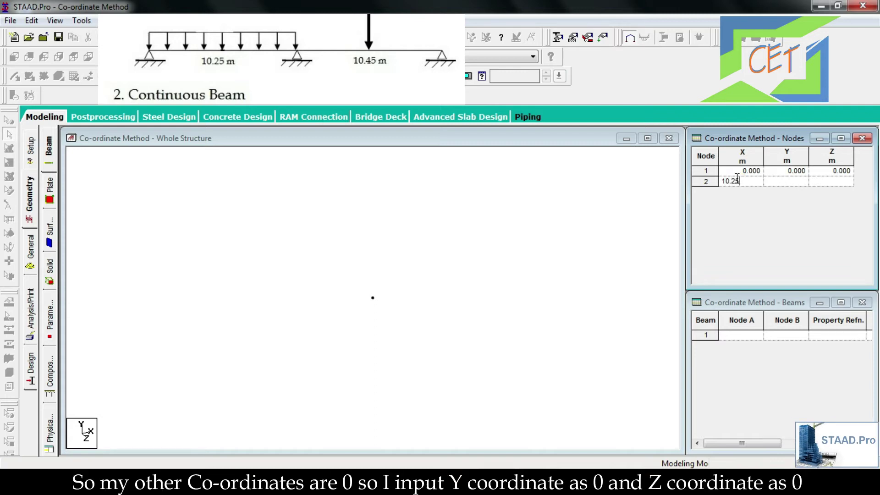
click(770, 182)
text(0.000)
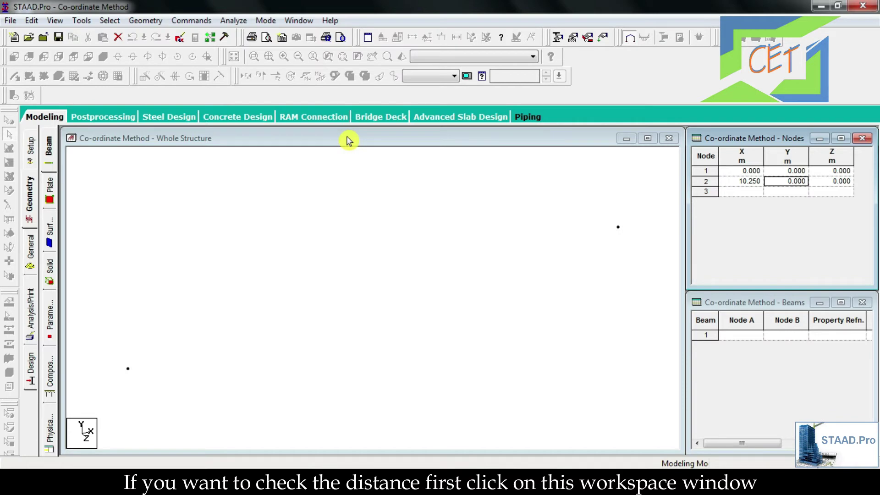
Measure the node-to-node distance between nodes 1 and 2, showing 10.25 m
click(348, 141)
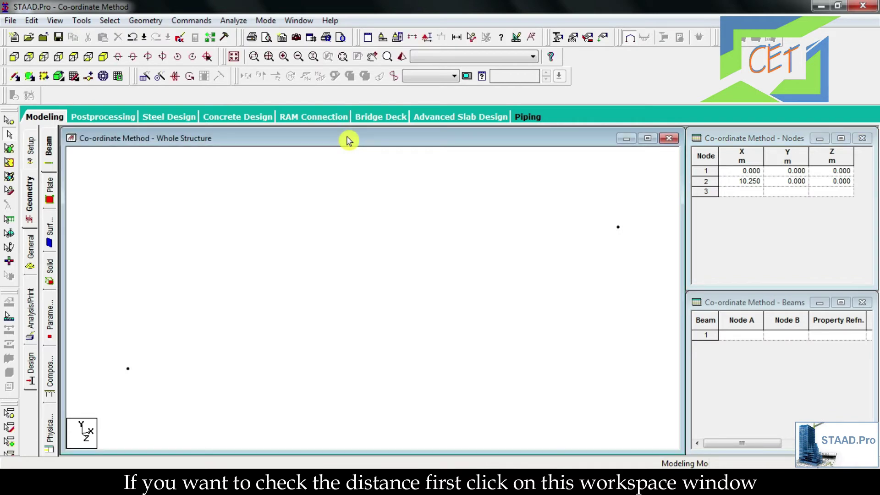
click(471, 37)
click(473, 42)
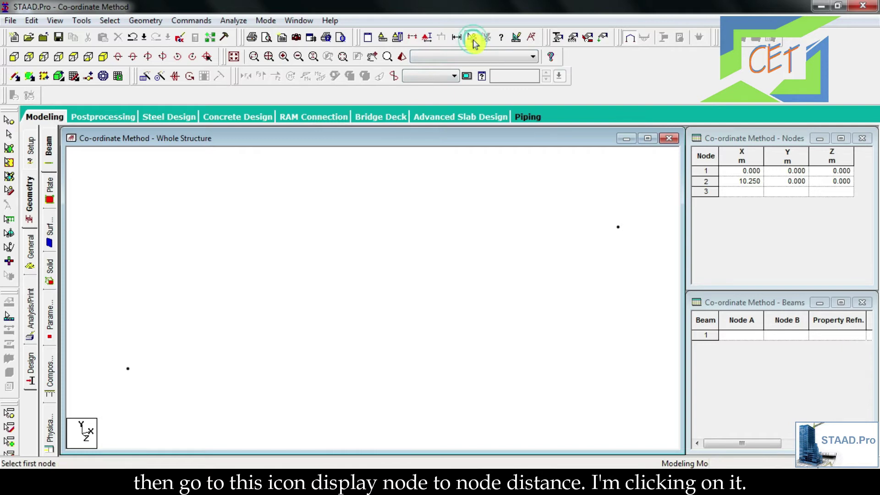
click(128, 370)
click(618, 227)
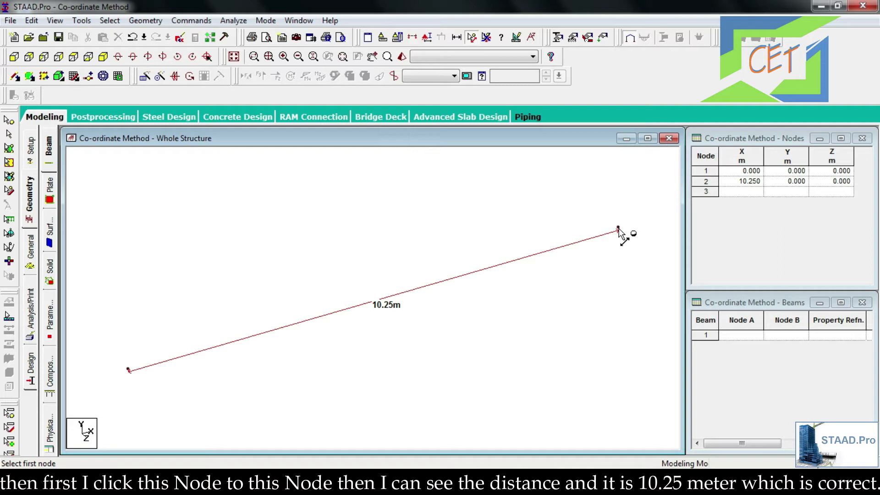
key(Escape)
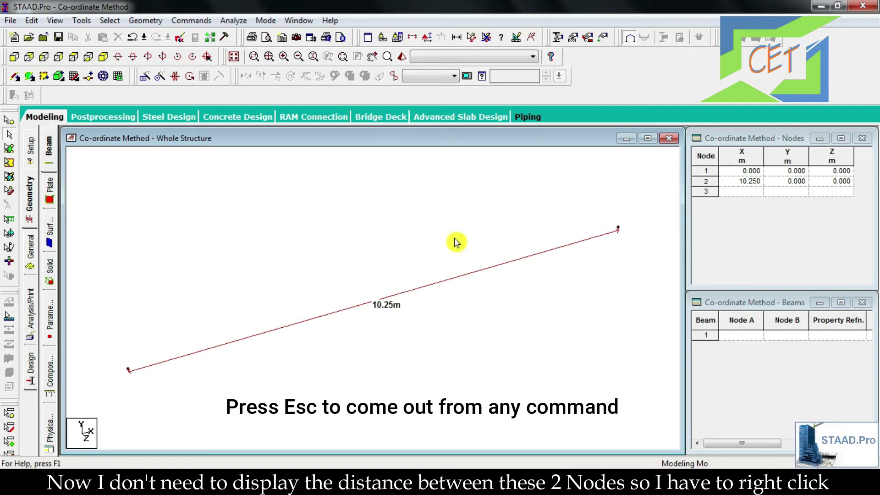
Uncheck the Nodes Dimension label in the Labels dialog and apply the change
right_click(454, 242)
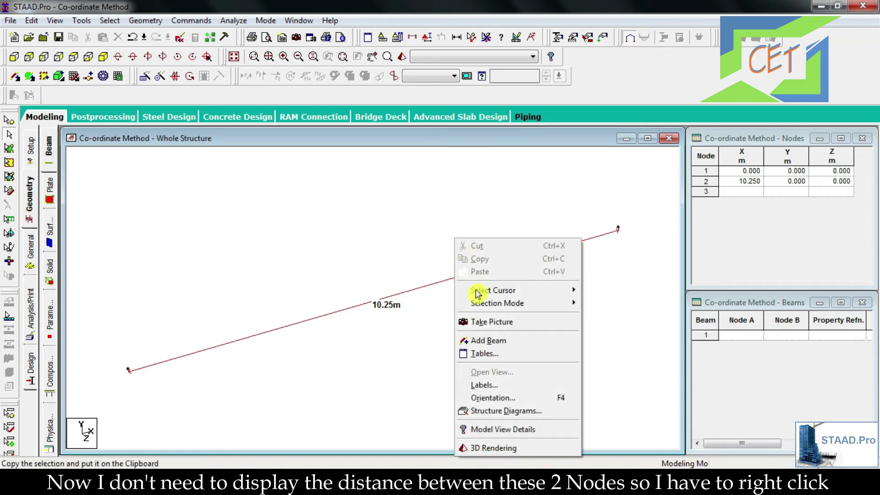
click(492, 386)
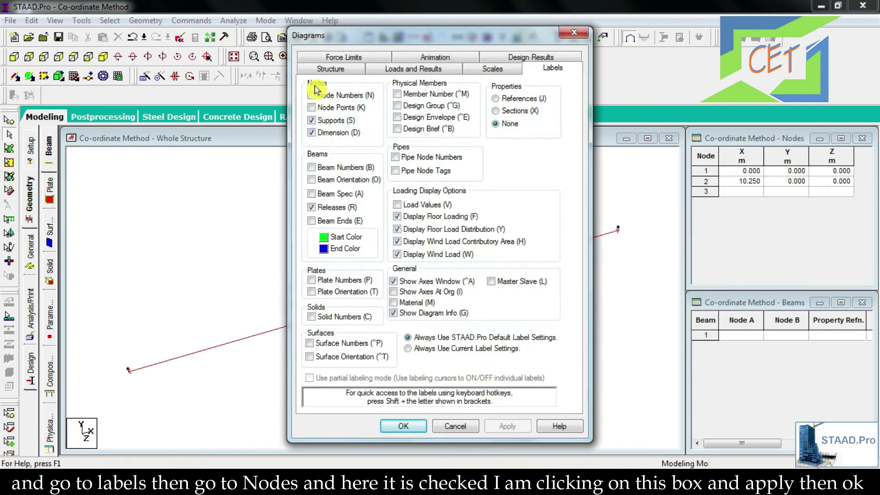
click(312, 133)
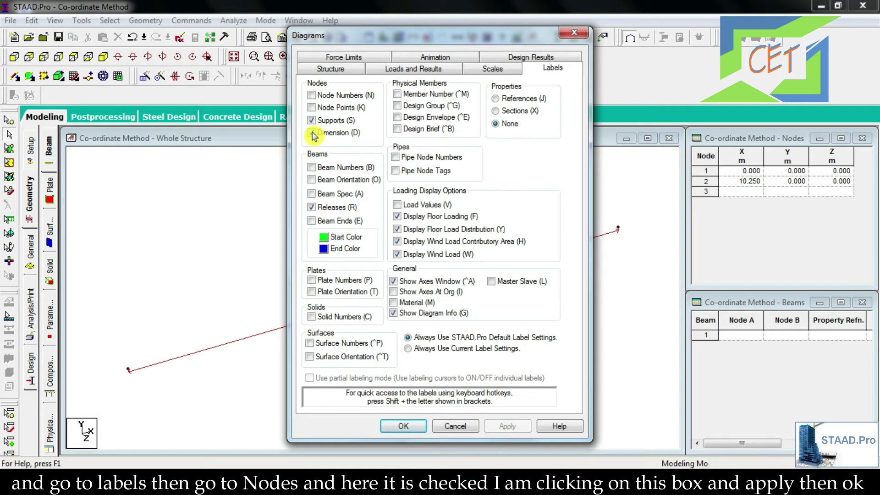
click(312, 132)
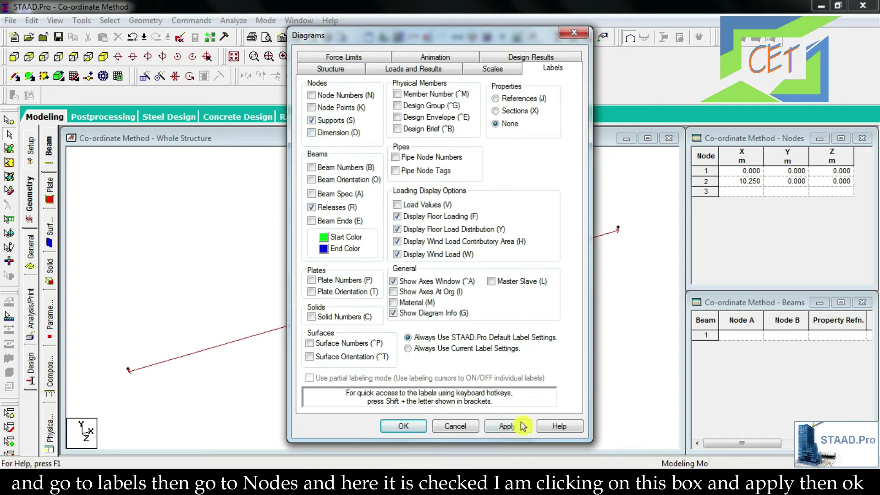
click(508, 426)
click(403, 427)
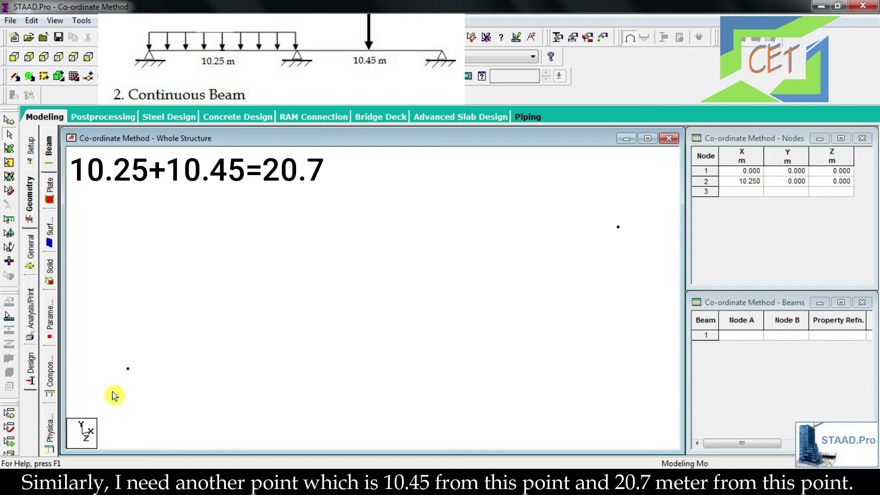
Enter 20.7 as node 3's X coordinate in the Nodes table
click(726, 191)
text(20.7)
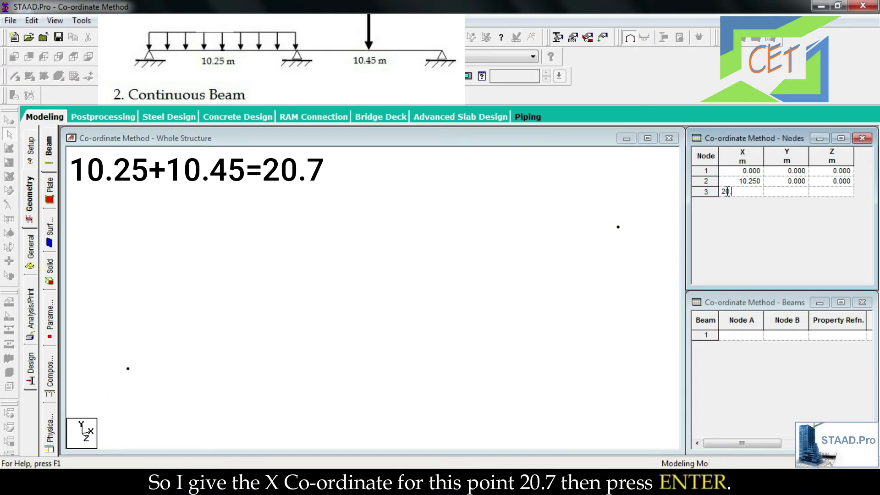
key(Return)
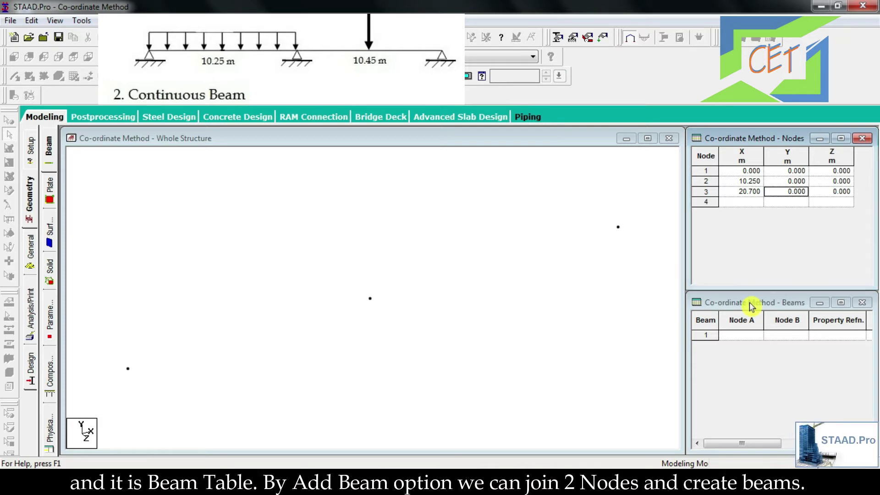
click(751, 306)
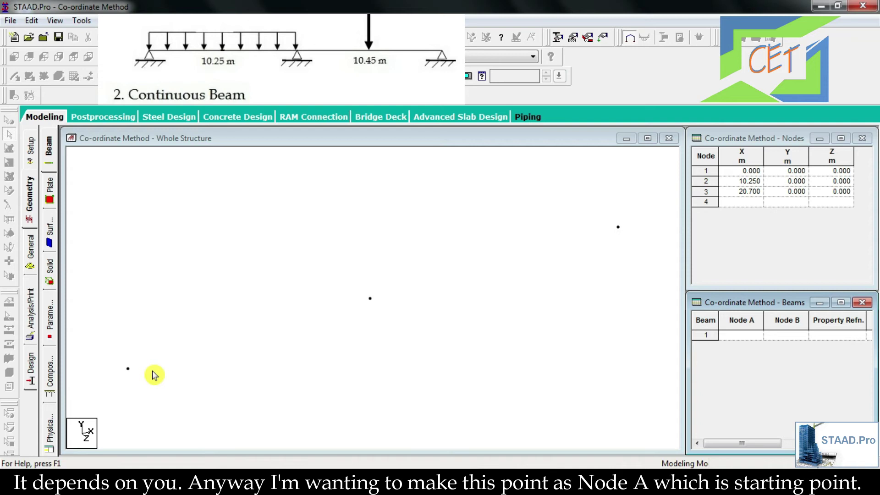
Set beam 1's Node A to 1 and Node B to 2
click(752, 336)
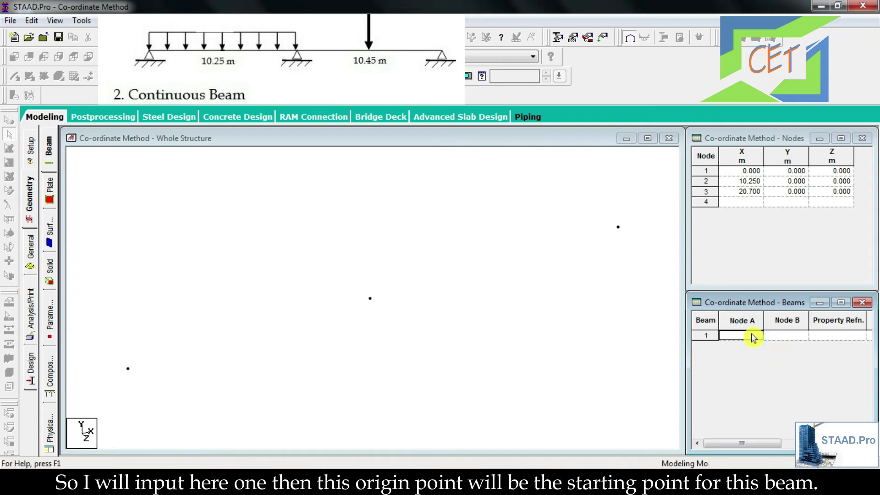
text(1)
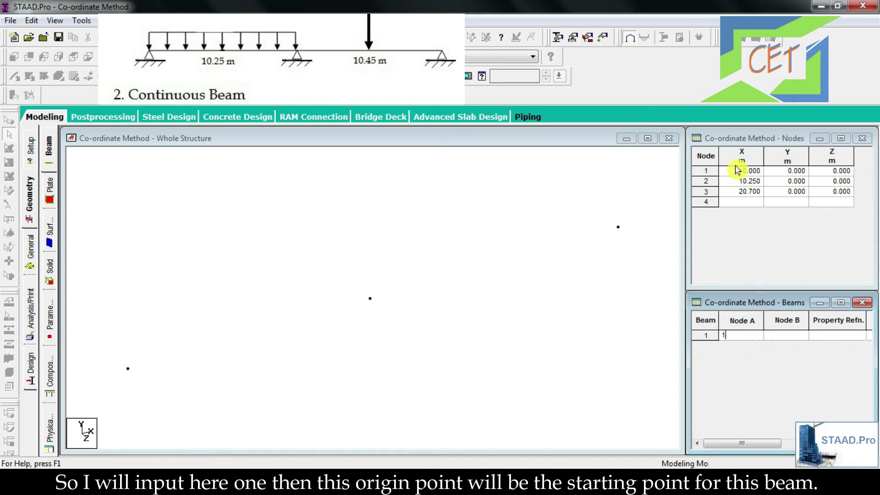
click(780, 335)
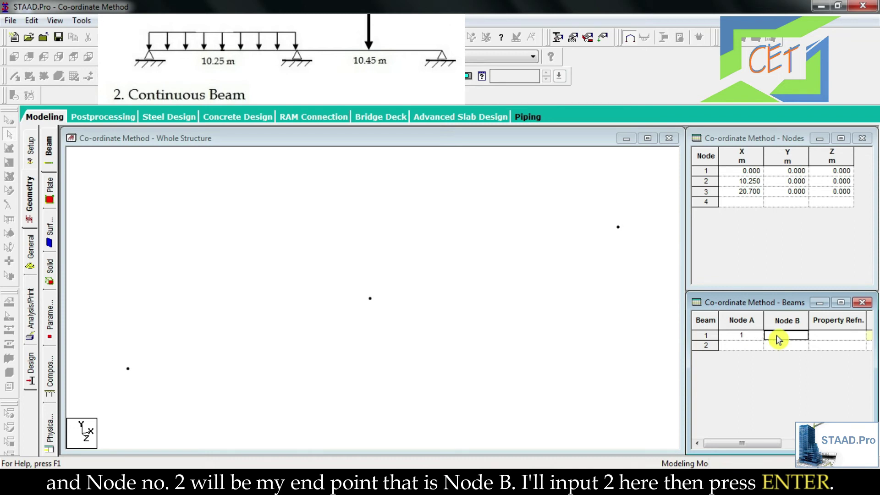
text(2)
key(Return)
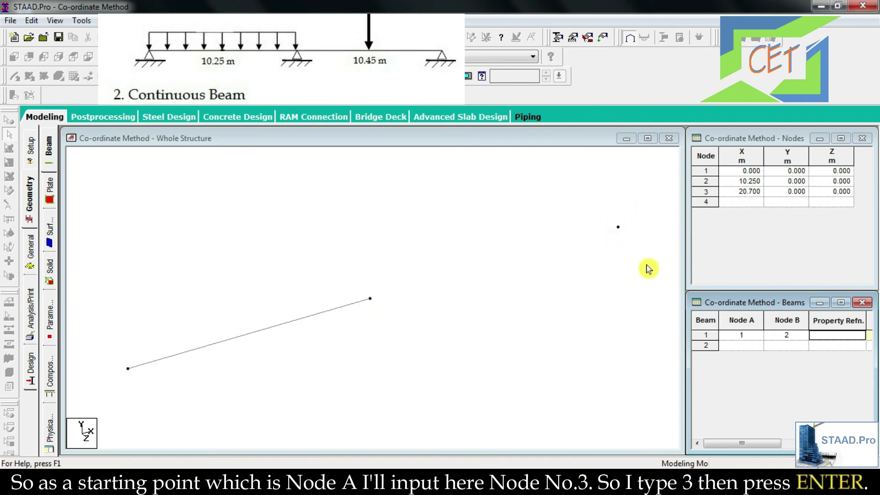
Set beam 2's Node A to 3 and Node B to 2
click(730, 347)
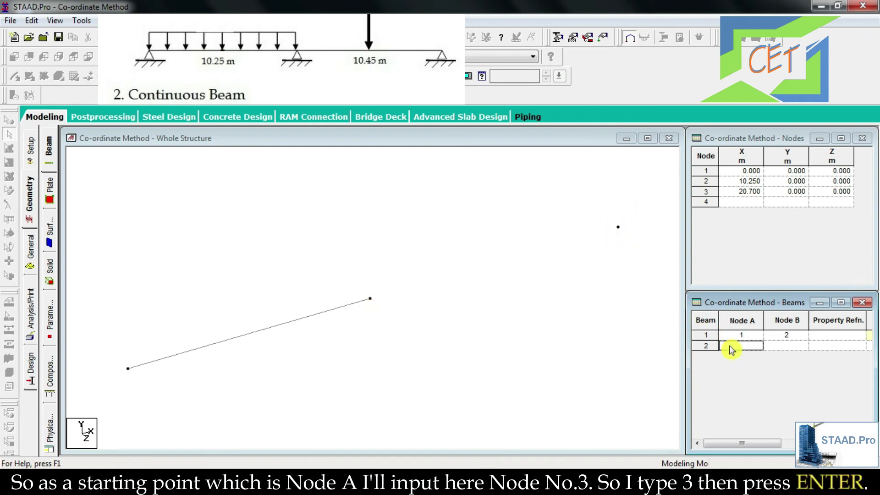
text(3)
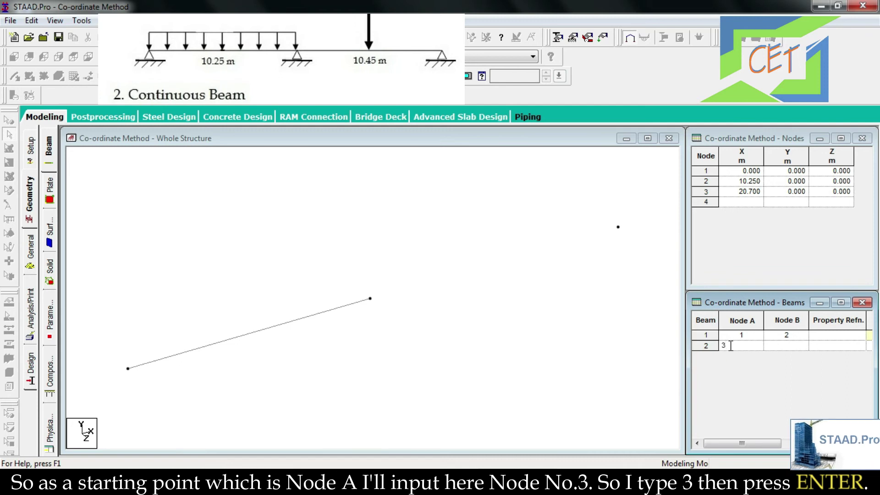
key(Return)
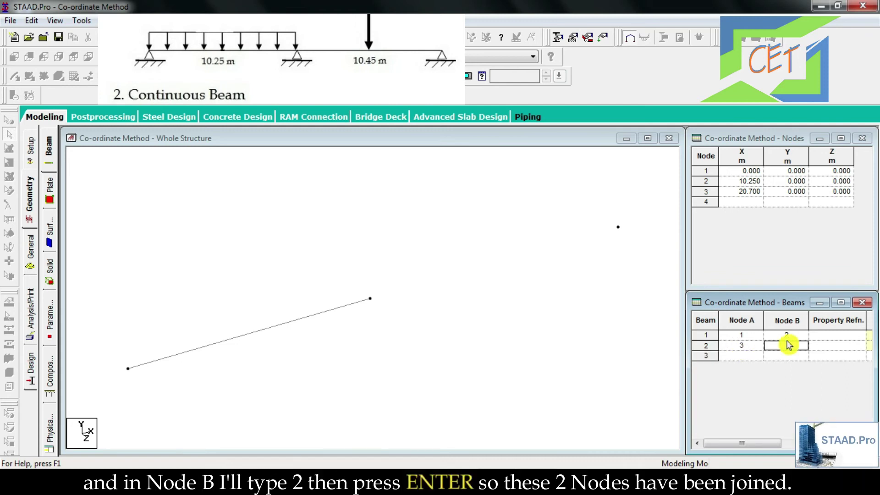
text(2)
key(Return)
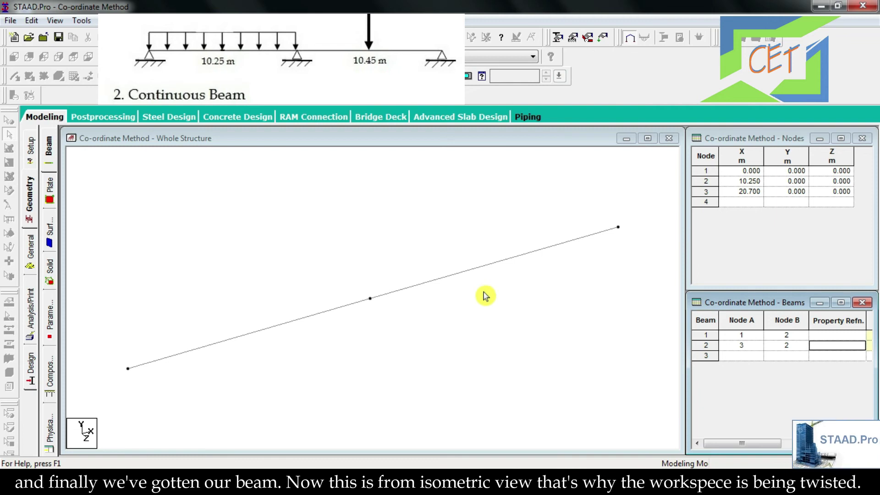
Switch the structure view to View From +Z
click(426, 318)
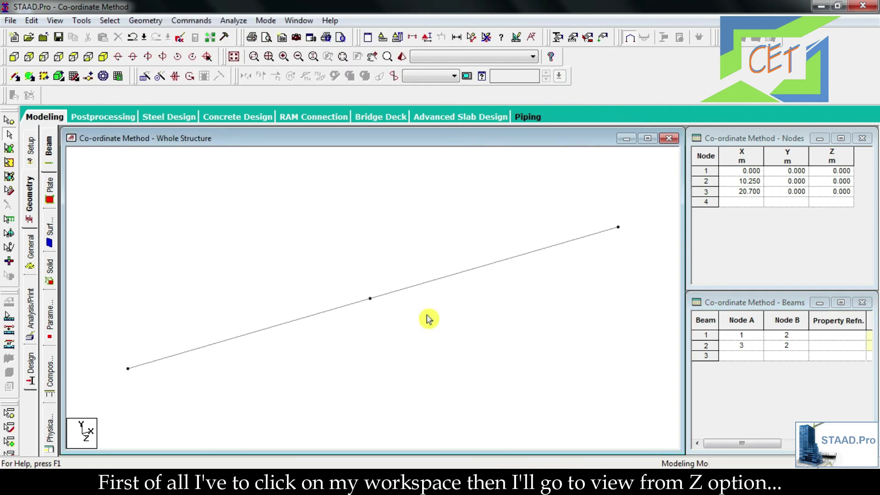
click(15, 59)
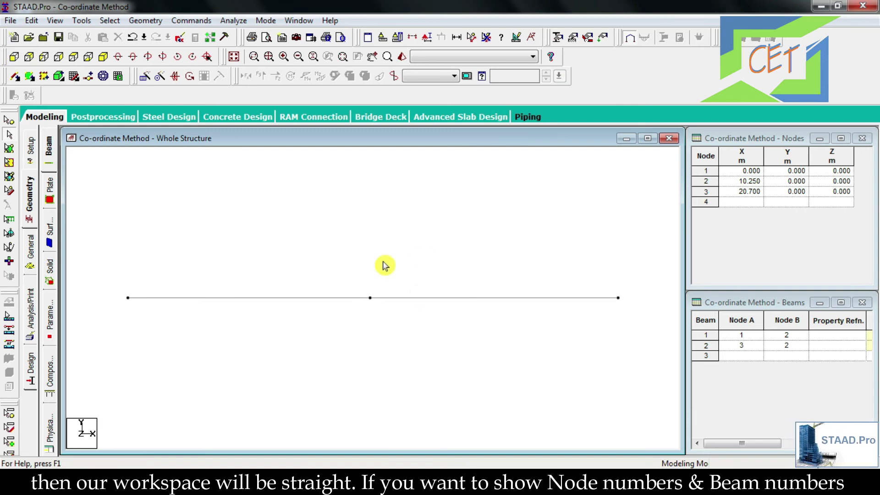
Turn on Node Numbers and Beam Numbers in the Labels dialog
right_click(399, 238)
click(447, 381)
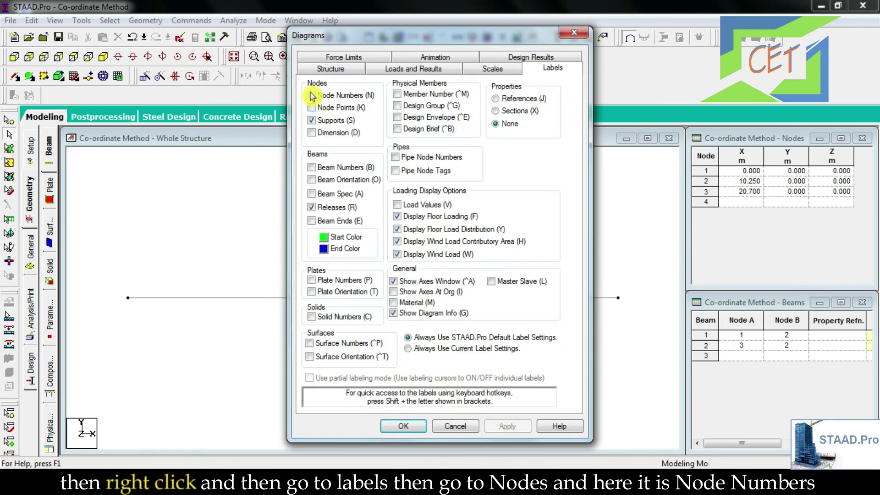
click(312, 95)
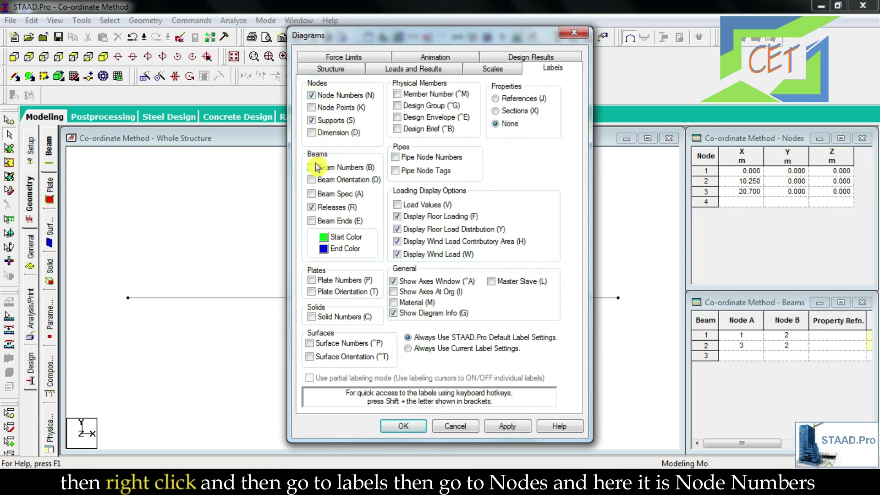
click(312, 167)
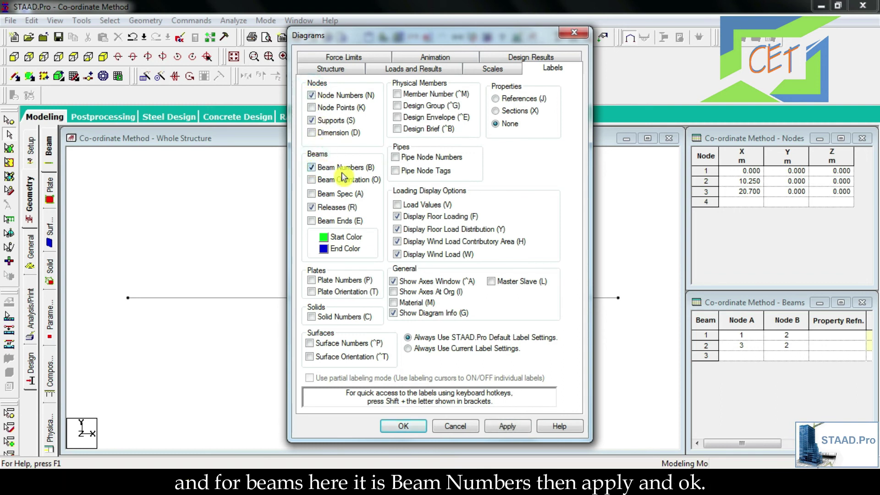
click(506, 433)
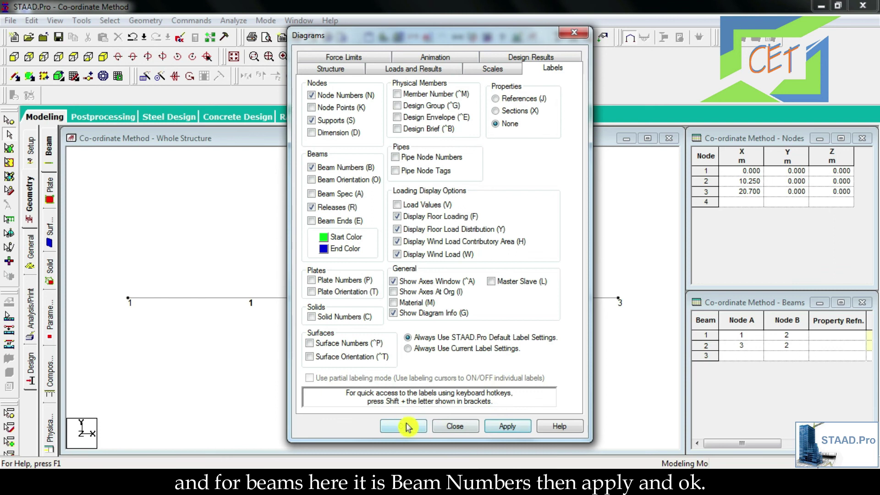
click(403, 427)
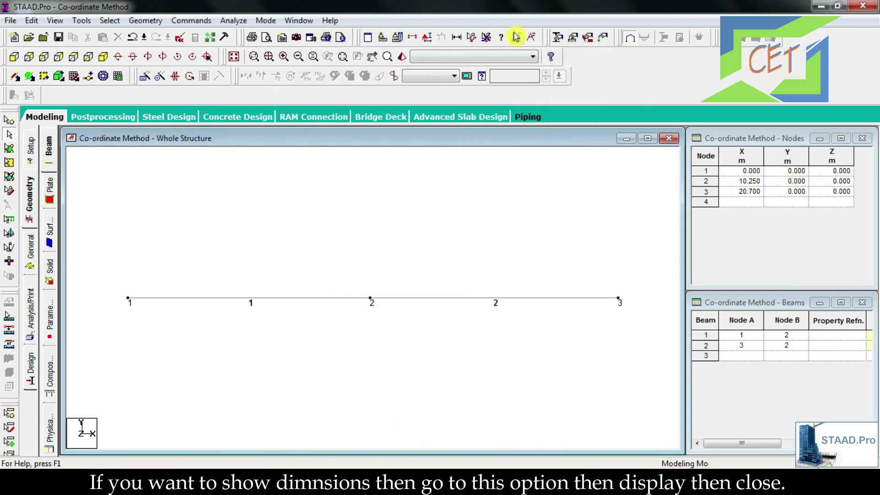
Display the beam span dimensions of 10.25 m and 10.45 m
click(461, 36)
click(230, 204)
click(229, 223)
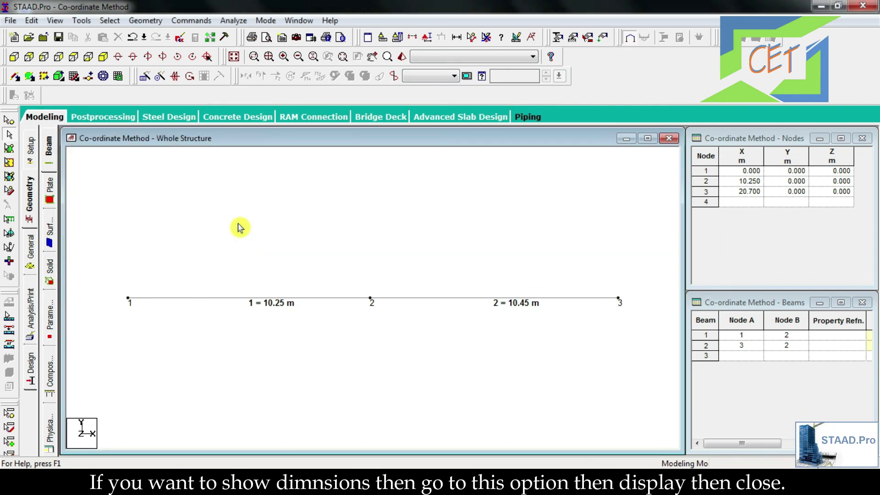
Place the text label '2. Continuous Beam' below the beam
click(532, 40)
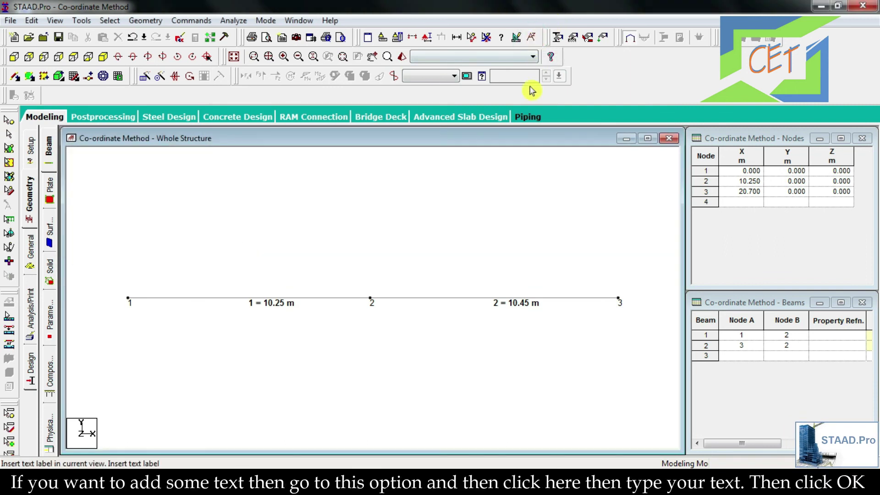
click(298, 383)
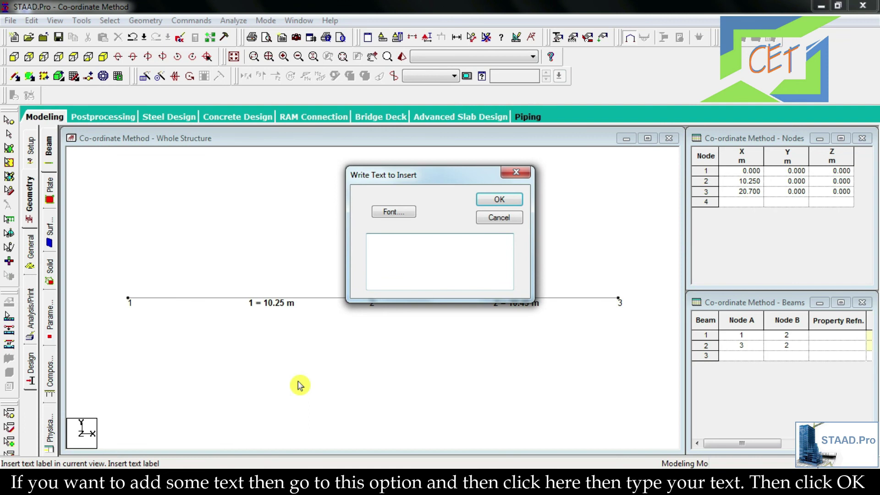
text(2.)
text( Continuous Beam)
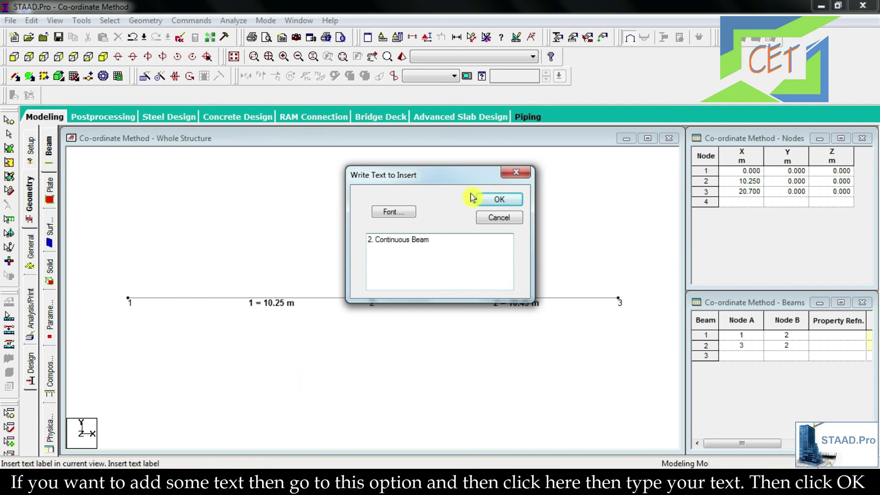
click(491, 199)
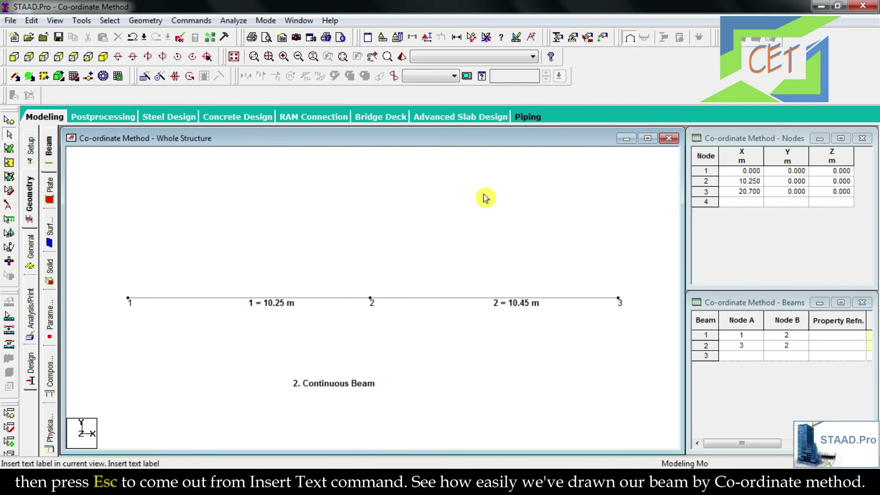
key(Escape)
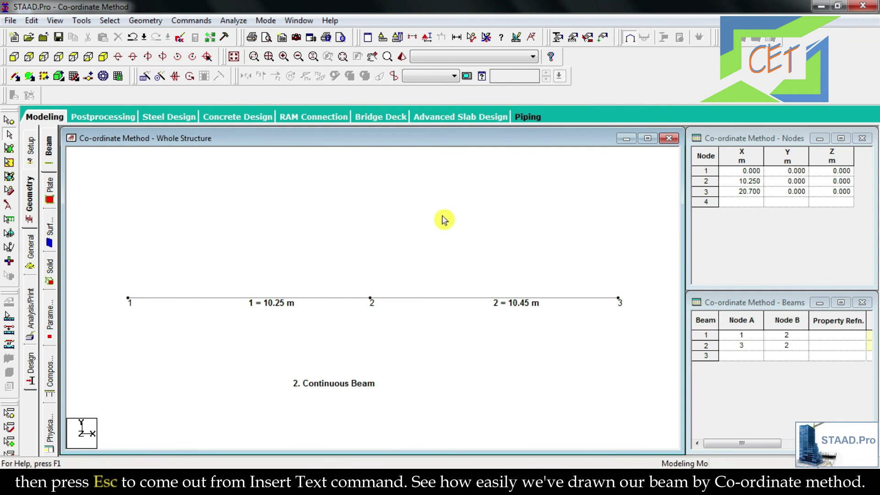